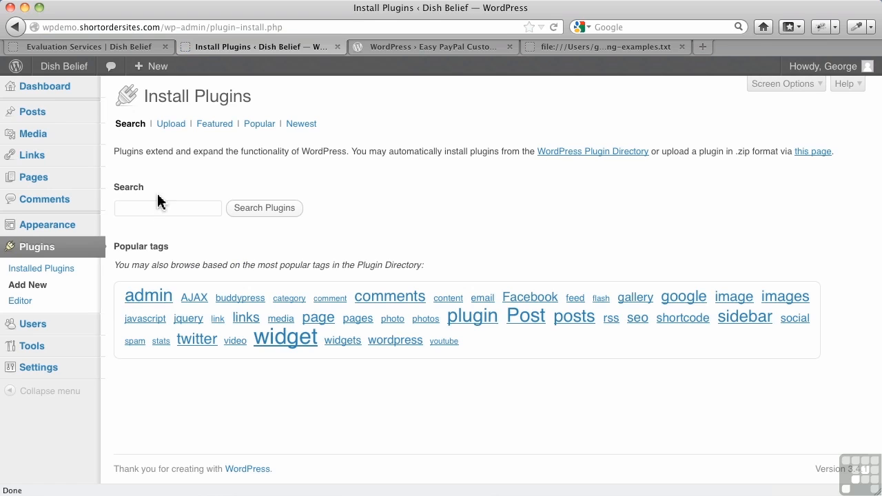
Step: Search the plugin directory for "easy paypal"
left_click(154, 207)
type("e")
left_click(150, 222)
left_click(250, 211)
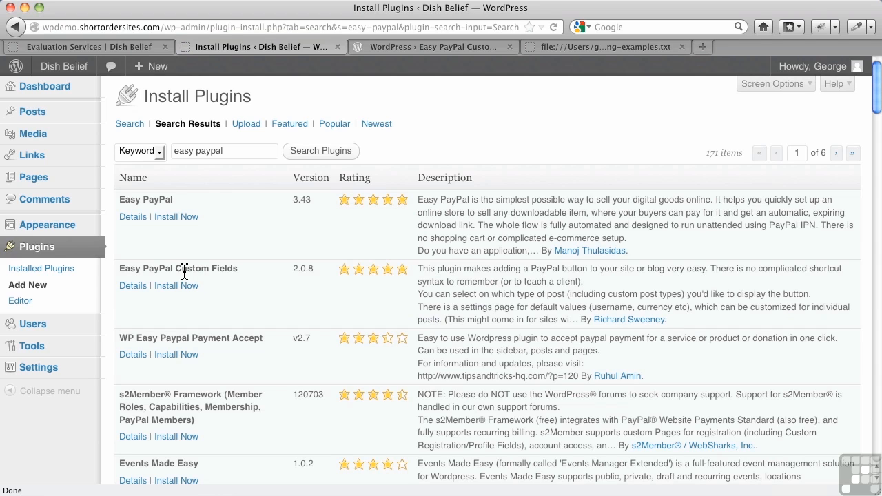
Step: Install the Easy PayPal Custom Fields plugin and activate it
left_click(177, 285)
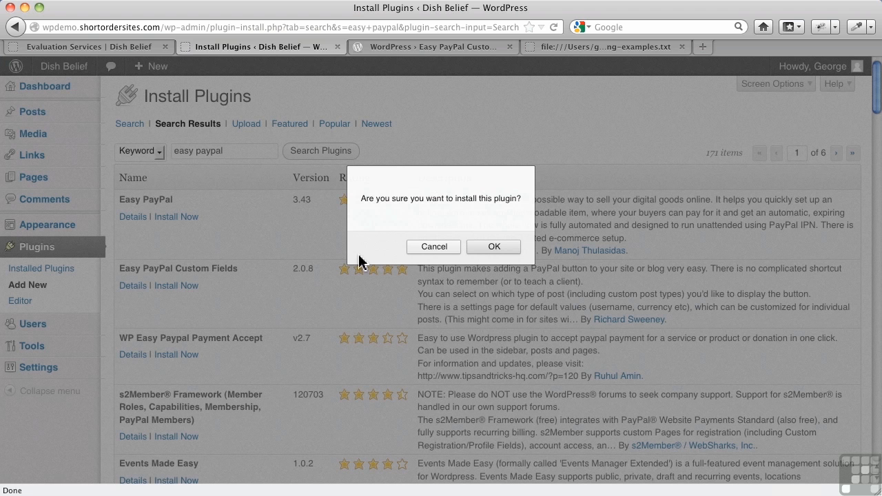
left_click(494, 247)
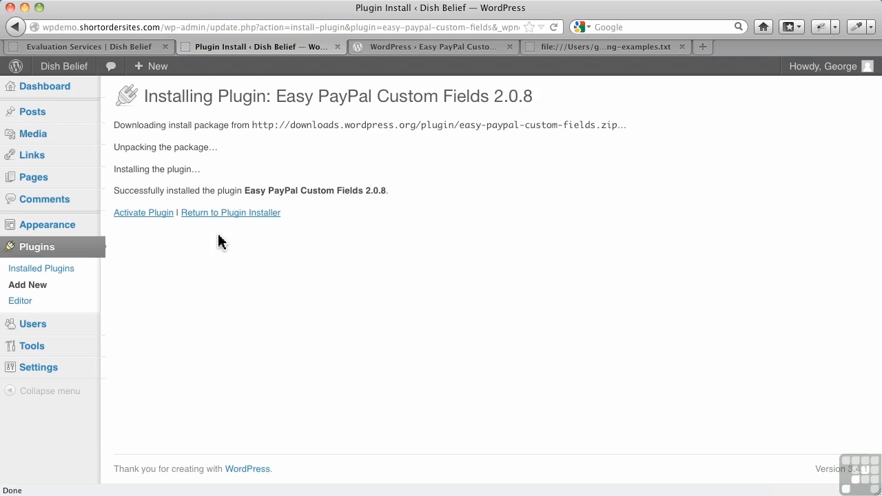
left_click(136, 219)
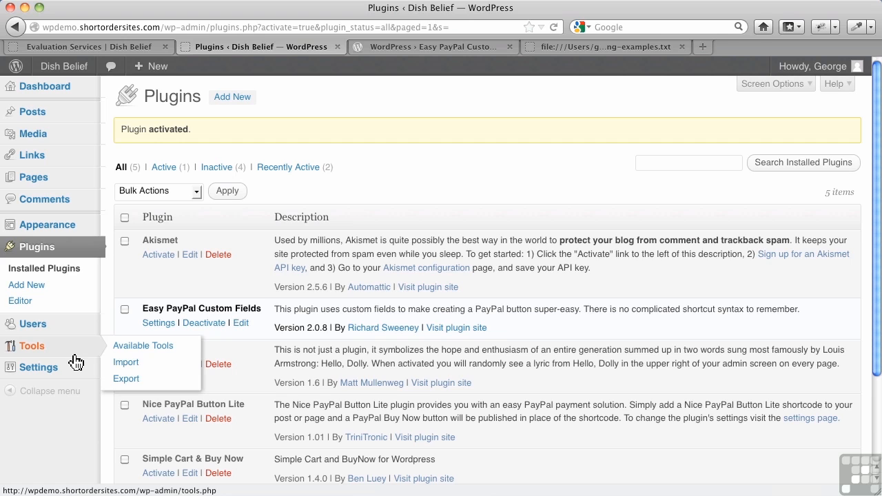
Step: Open the Easy PayPal Custom Fields settings and set the default currency to CAD (Canadian Dollar)
mouse_move(79, 370)
left_click(150, 459)
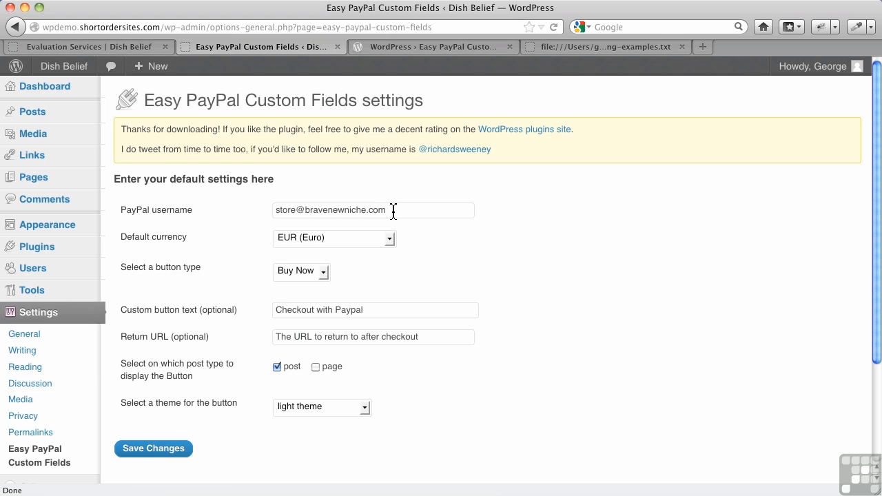
left_click(348, 240)
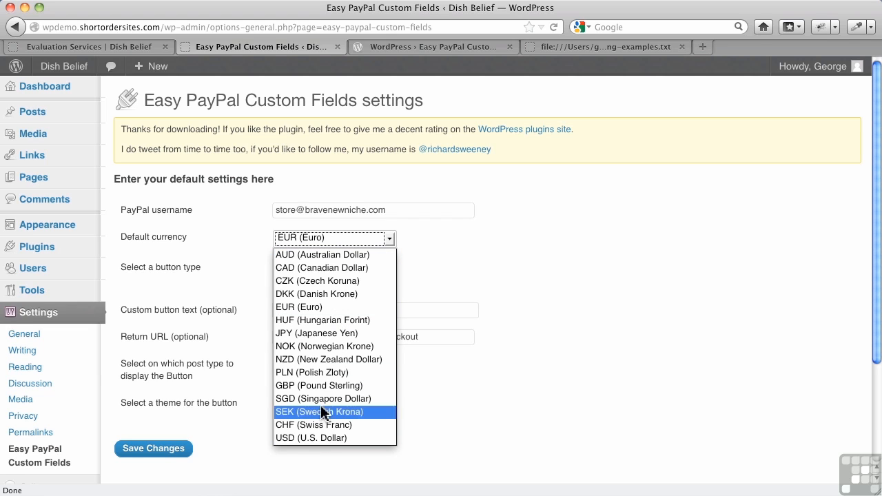
left_click(317, 265)
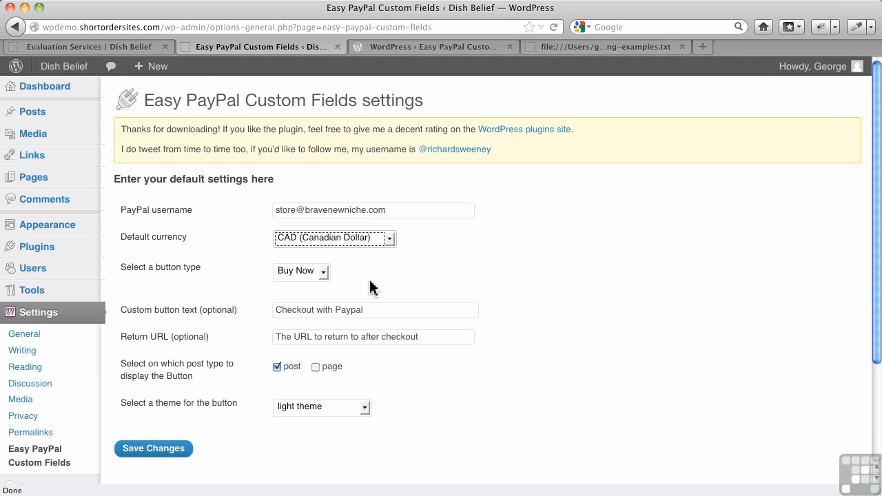
Step: Keep Buy Now as the button type and enable the button on pages in addition to posts
left_click(323, 275)
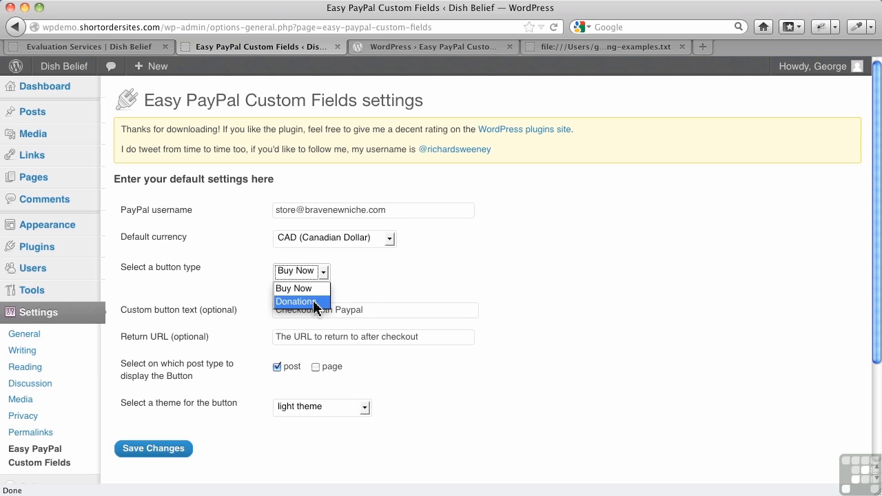
left_click(342, 287)
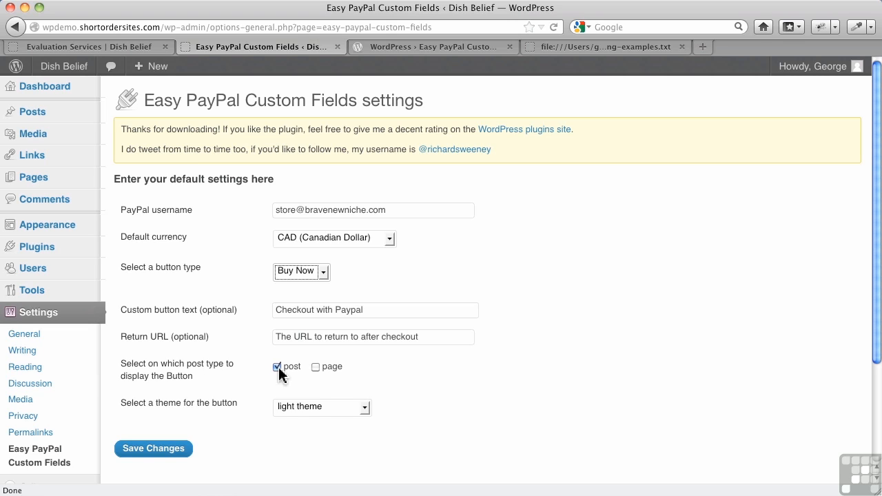
left_click(316, 369)
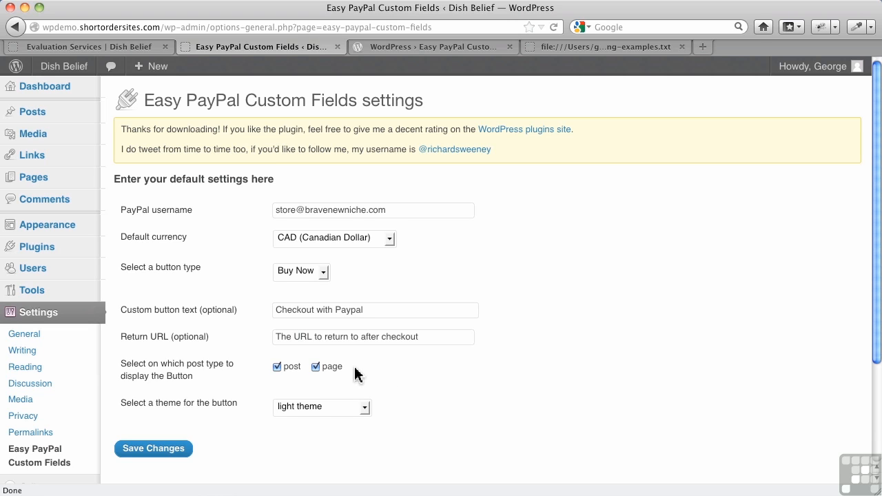
Step: Try the dark, blue and PayPal image: small themes on the button preview
left_click(327, 411)
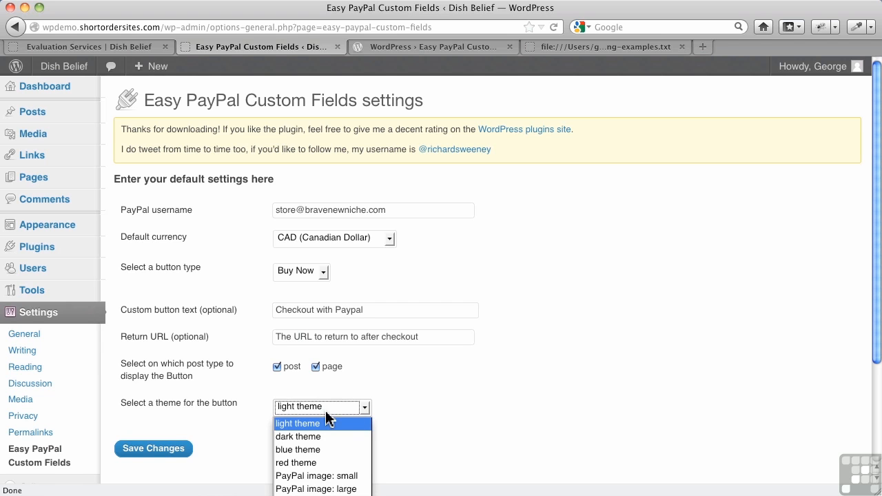
left_click(416, 427)
scroll(419, 423, "down", 3)
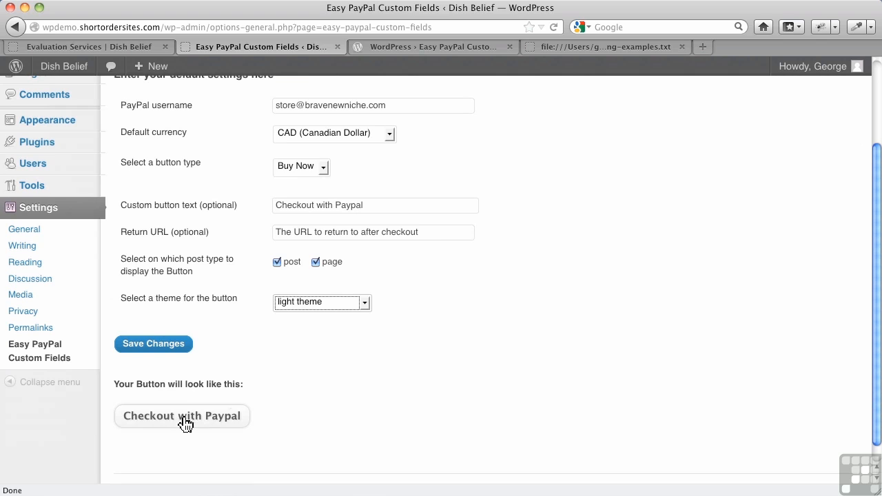
left_click(348, 308)
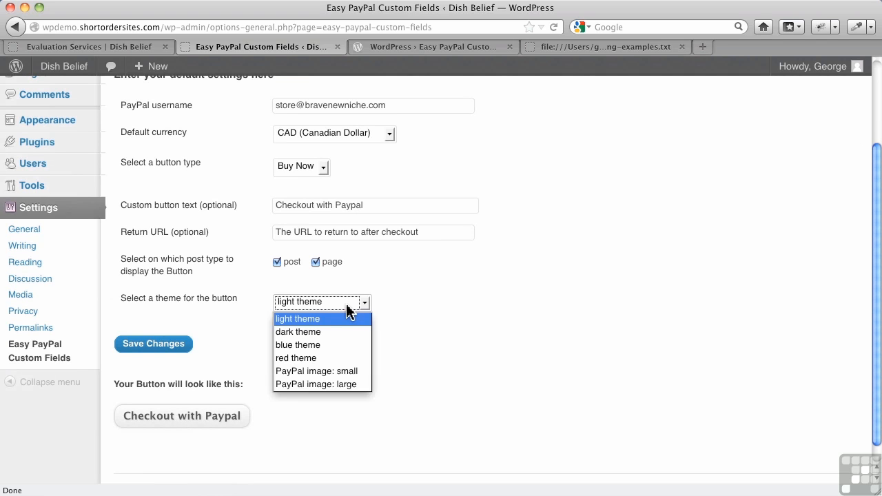
left_click(324, 336)
left_click(354, 305)
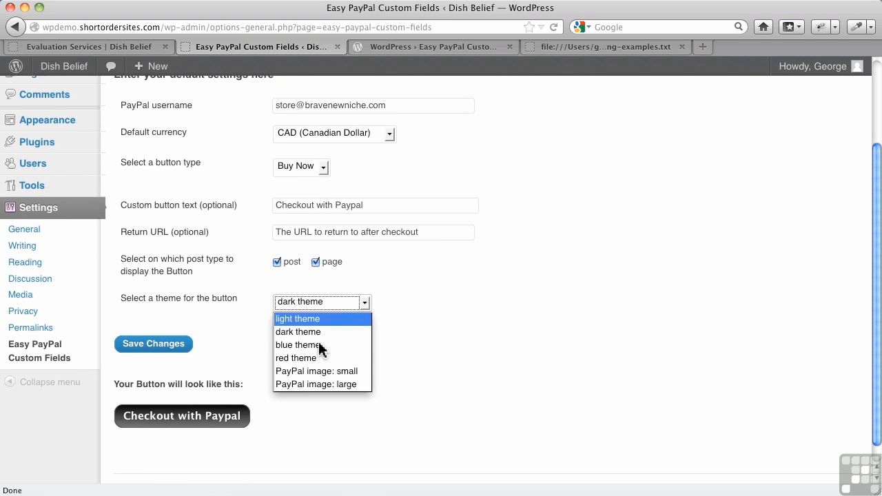
left_click(321, 344)
left_click(328, 308)
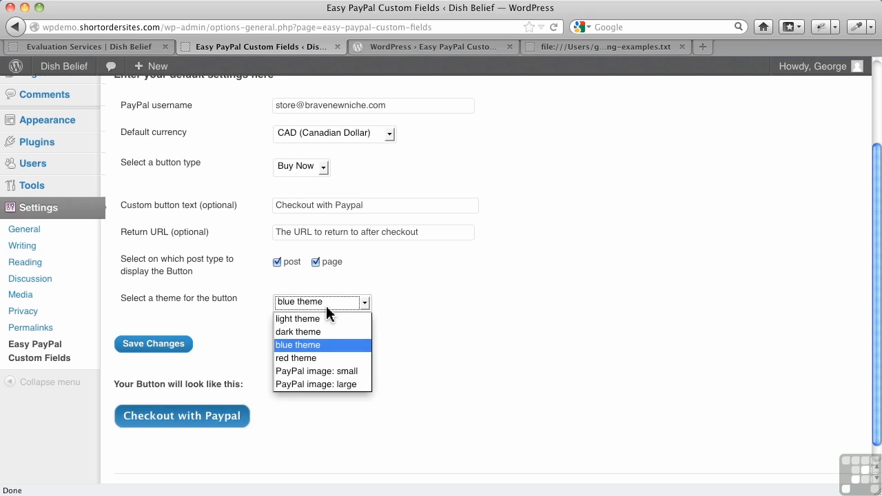
left_click(318, 372)
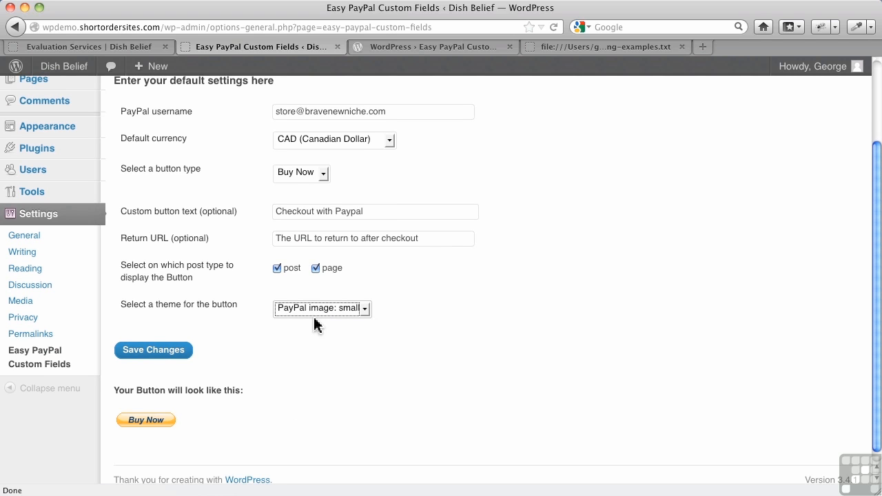
Step: Set the button theme to PayPal image: large and save the plugin's default settings
left_click(316, 311)
left_click(319, 391)
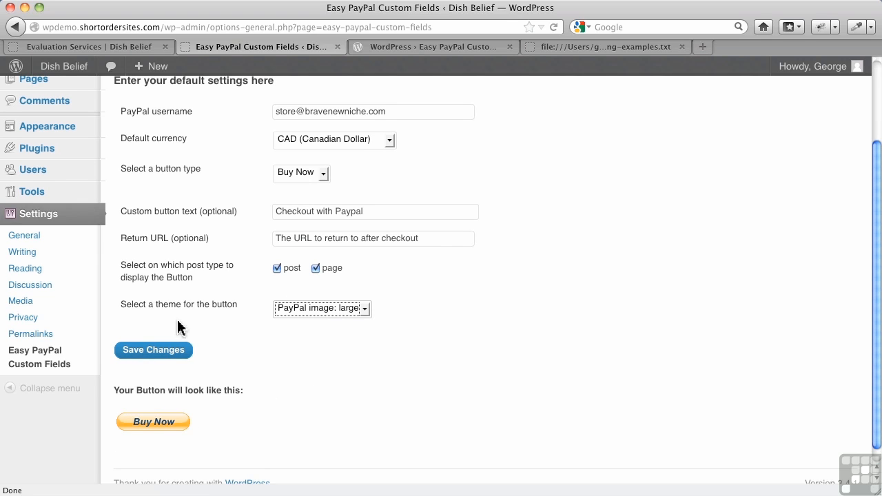
left_click(154, 353)
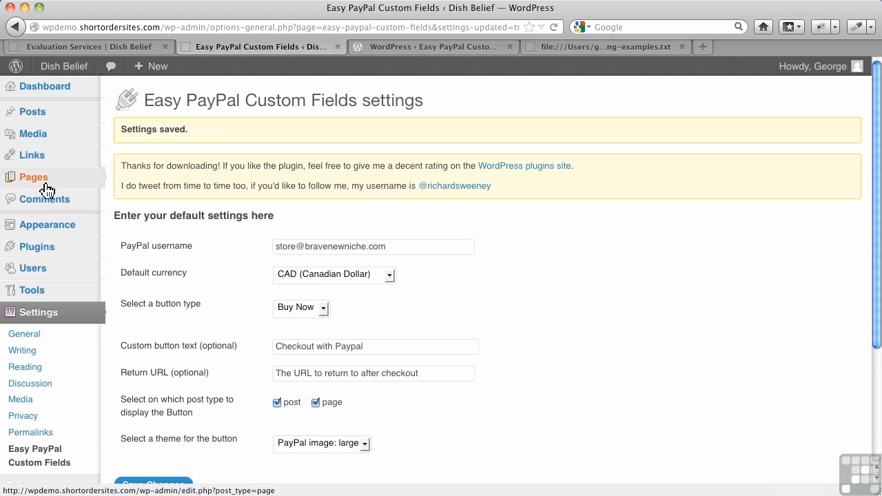
Step: Open the Evaluation Services page for editing from the list of all pages
mouse_move(33, 178)
left_click(115, 178)
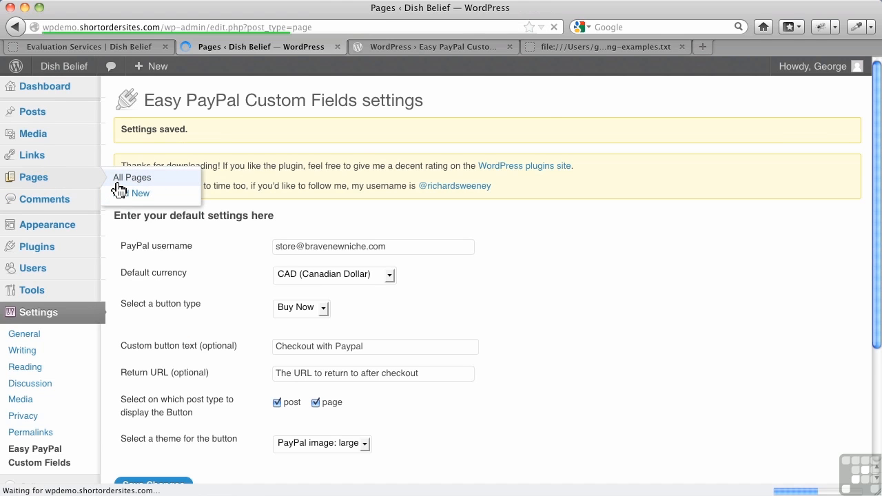
left_click(196, 238)
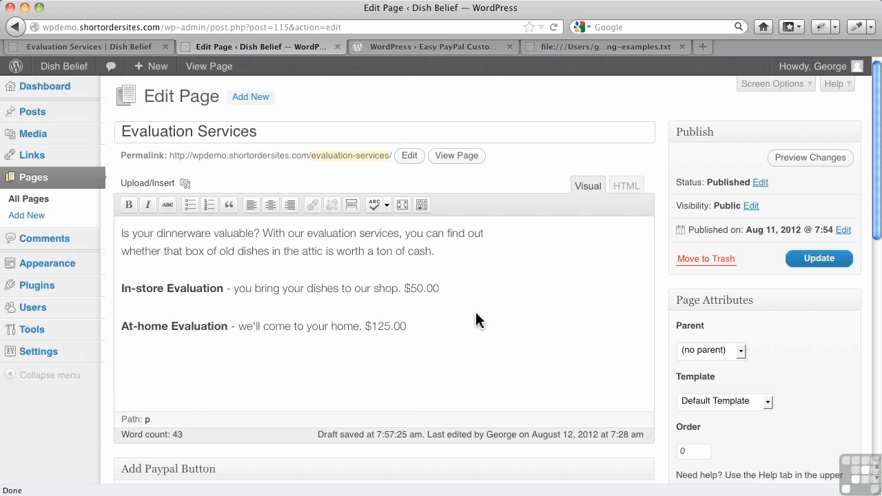
Step: Examine the Add Paypal Button options and the shortcode instructions beneath the page content, as well as the services offered
scroll(475, 320, "down", 2)
scroll(444, 406, "down", 2)
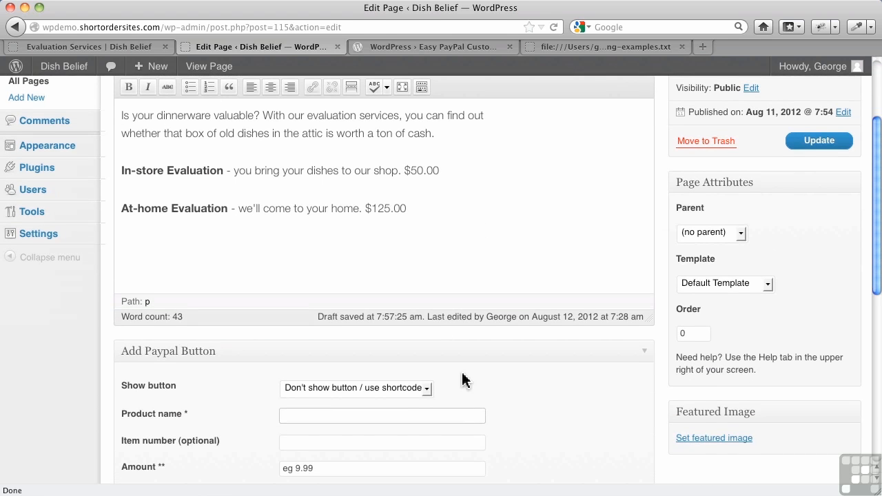
scroll(514, 357, "down", 7)
scroll(506, 314, "down", 2)
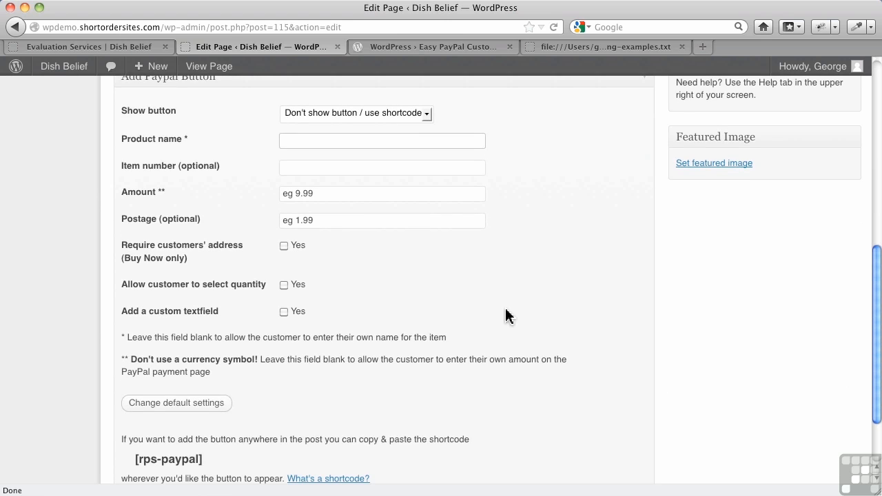
scroll(508, 312, "down", 1)
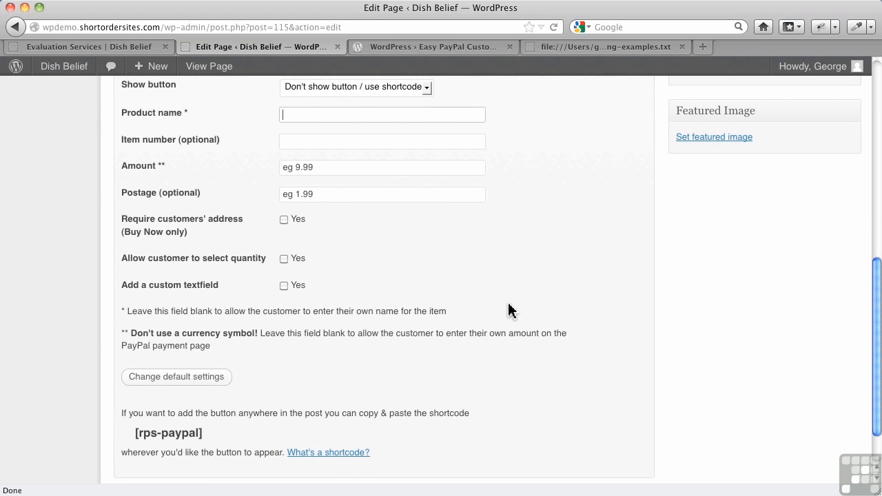
scroll(508, 310, "up", 6)
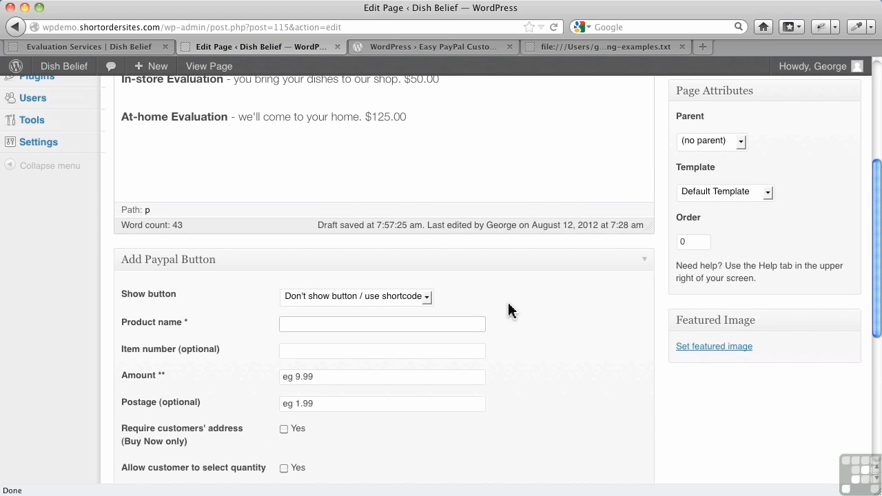
scroll(508, 310, "up", 6)
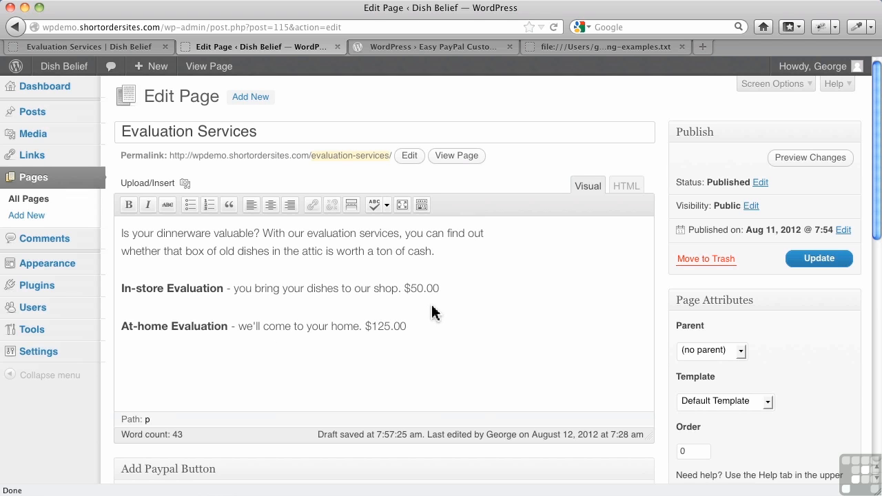
Step: Keep the PayPal button display on Don't show button / use shortcode and enter In-store Evaluation as the product name
scroll(432, 312, "down", 5)
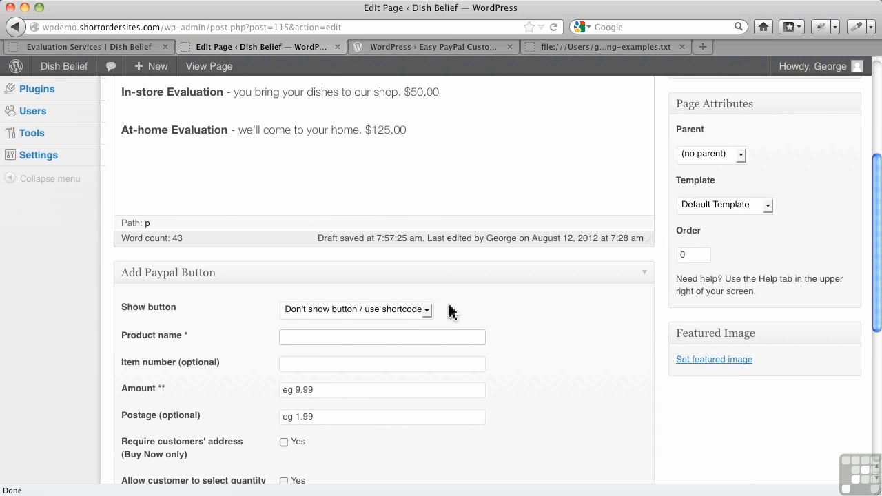
left_click(395, 308)
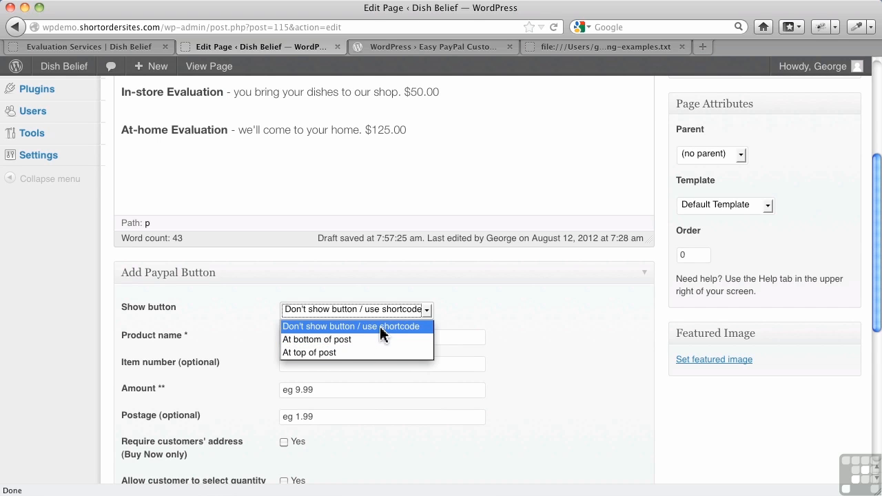
left_click(382, 329)
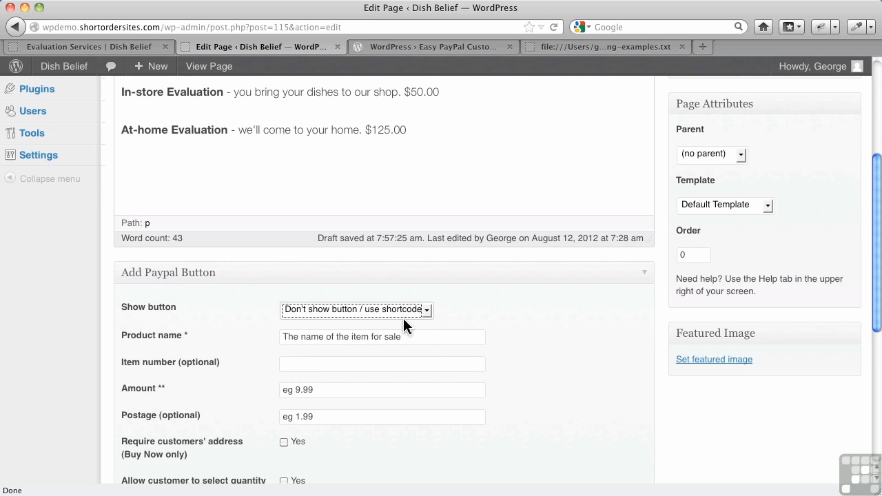
left_click(398, 338)
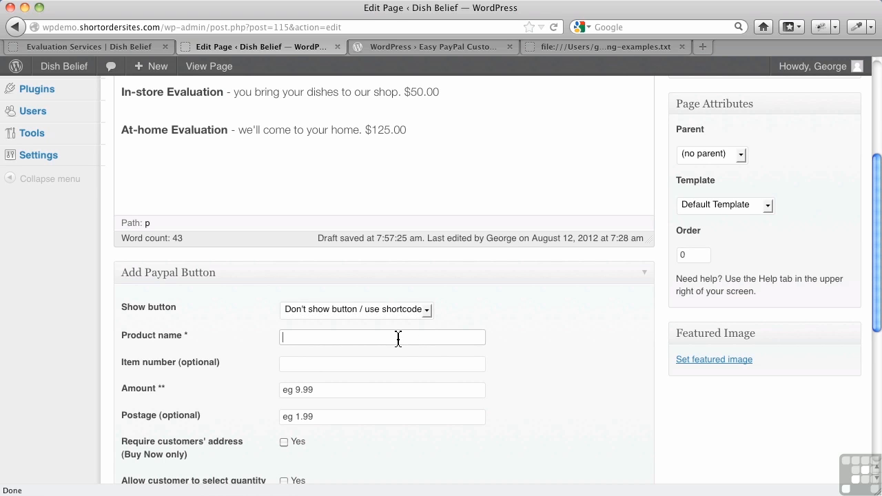
type("In")
key("Down")
key("Tab")
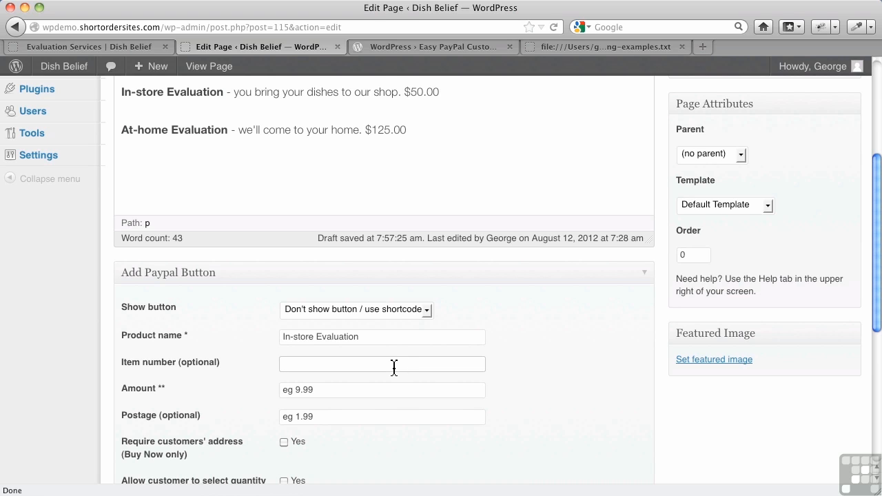
Step: Set the amount of the In-store Evaluation product to 50.00
left_click(341, 395)
type("50")
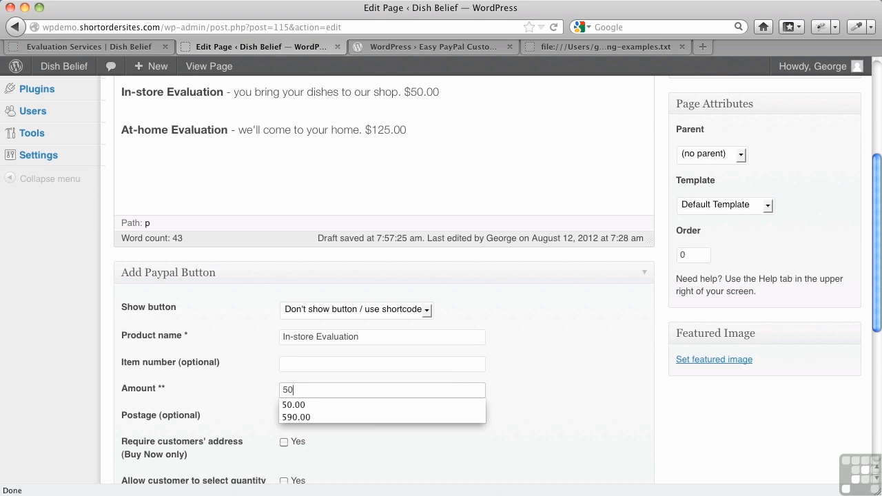
type(".00")
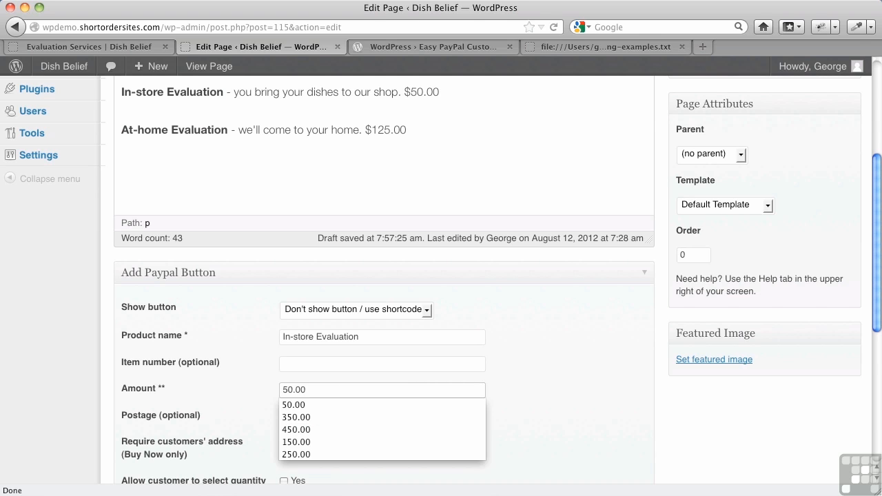
left_click(512, 370)
Step: Require the customers' address for the In-store Evaluation button, leaving the postage unset
scroll(513, 372, "down", 3)
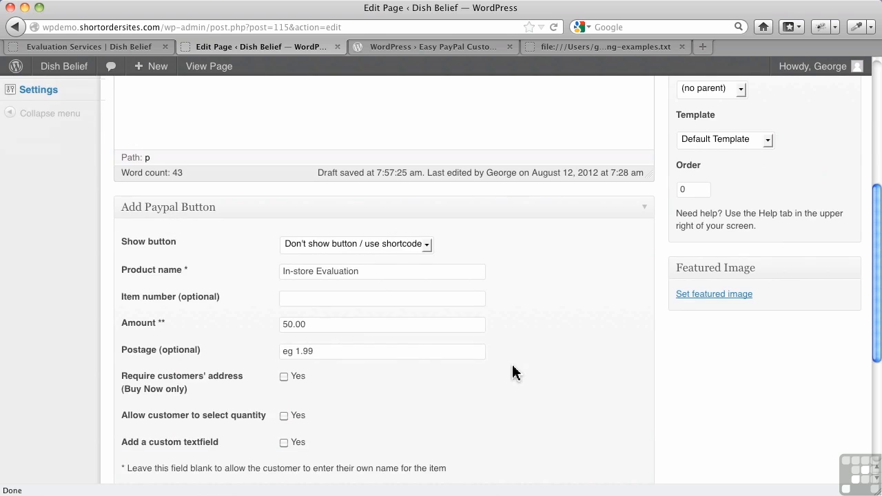
scroll(513, 370, "down", 2)
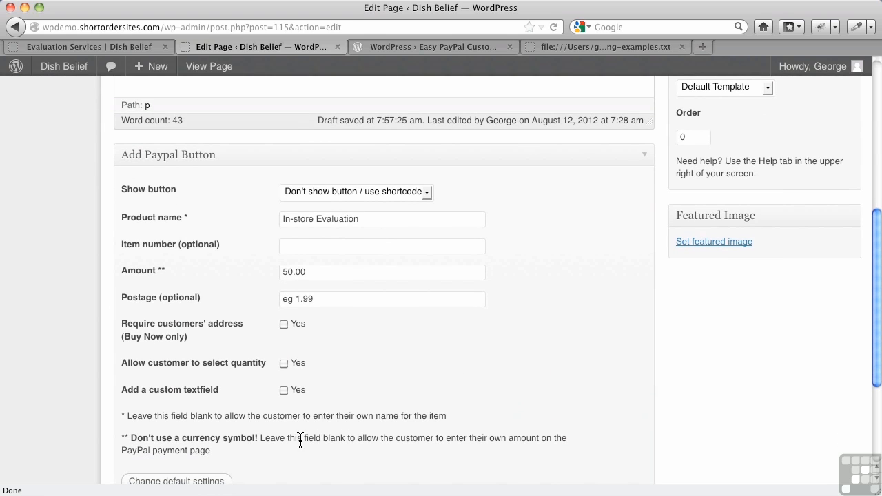
left_click(321, 301)
left_click(284, 327)
scroll(275, 369, "down", 1)
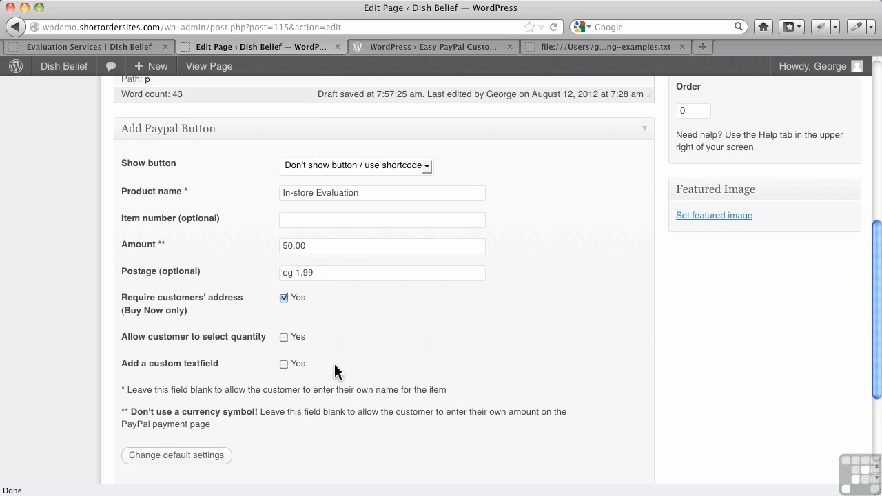
Step: Expand the PayPal button's default settings and review the button type options, keeping Buy Now
scroll(337, 369, "down", 1)
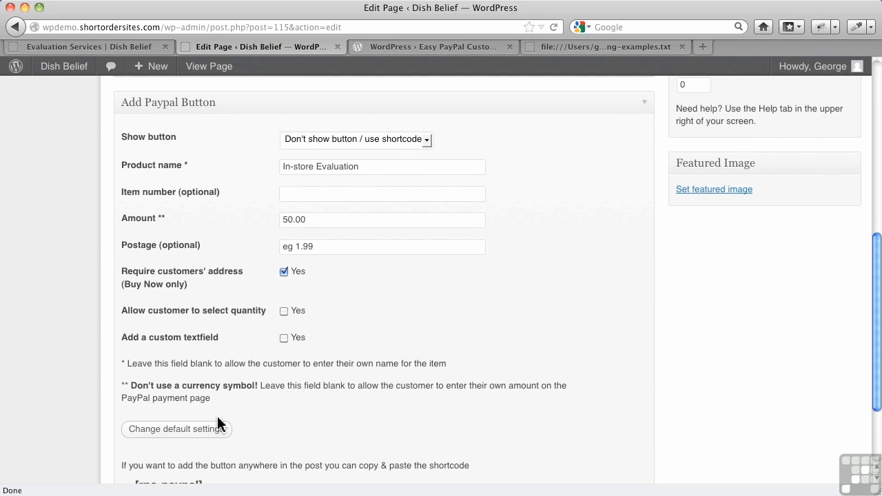
scroll(264, 411, "down", 2)
scroll(263, 412, "down", 2)
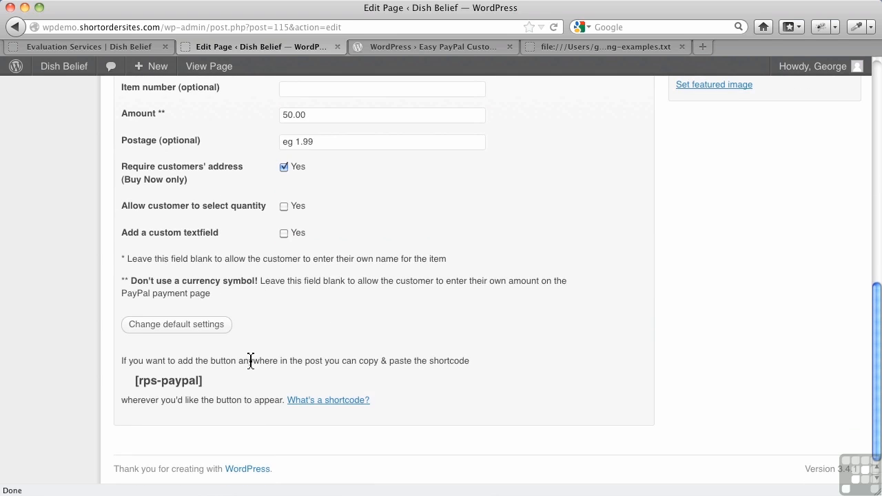
left_click(222, 332)
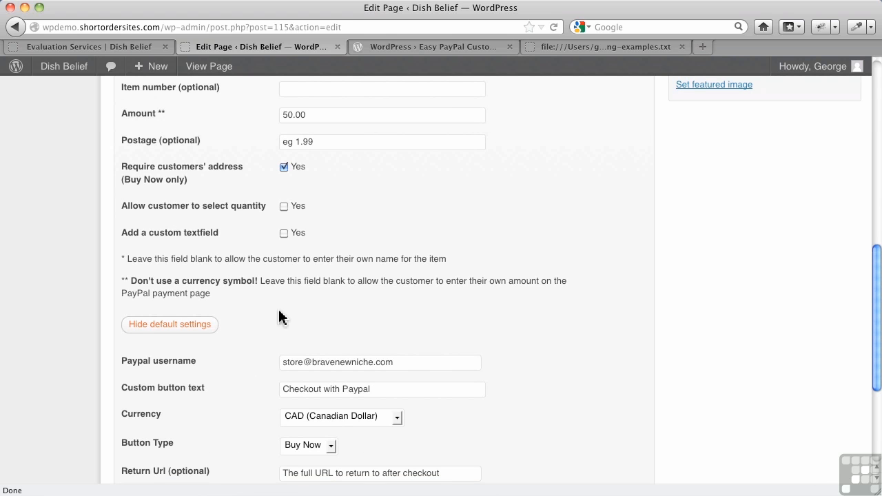
scroll(281, 314, "down", 1)
scroll(259, 326, "down", 2)
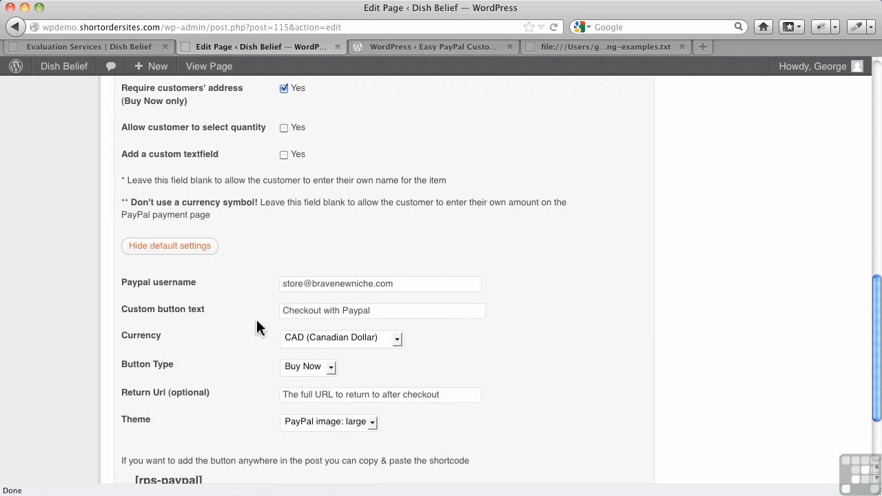
left_click(332, 374)
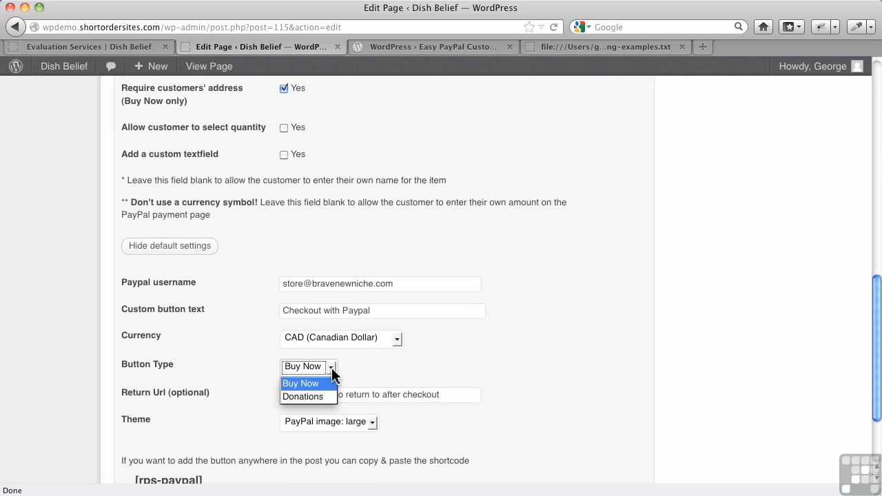
left_click(378, 372)
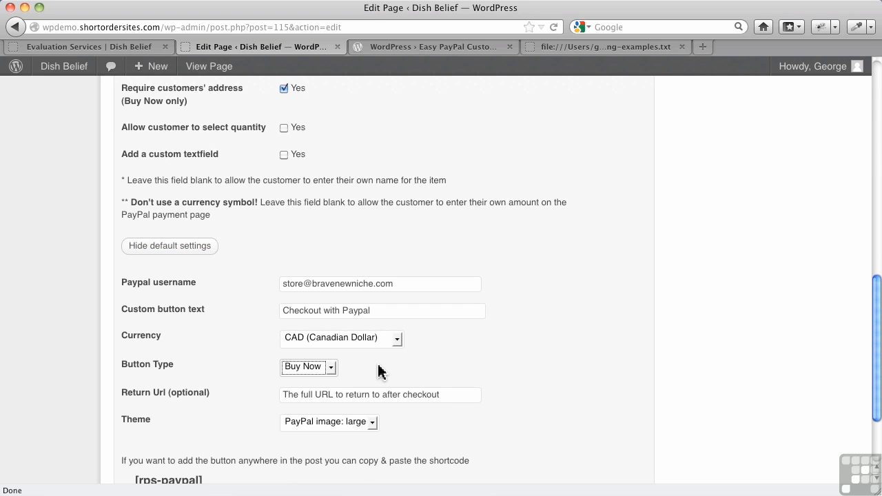
Step: Copy the [rps-paypal] shortcode from the Add Paypal Button instructions
scroll(372, 396, "down", 3)
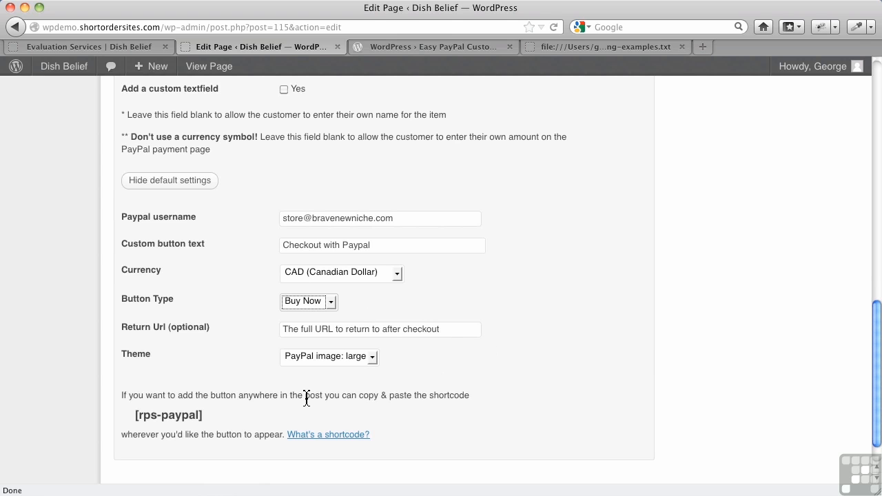
left_click(218, 419)
left_click_drag(209, 419, 135, 418)
key("super+c")
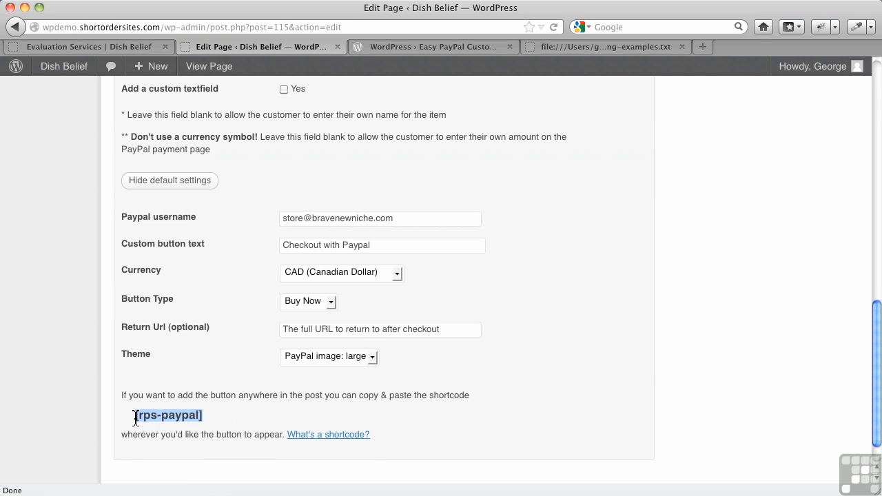
Step: Paste the [rps-paypal] shortcode on a new line directly beneath the In-store Evaluation text and update the page
scroll(316, 228, "up", 1)
scroll(316, 228, "up", 10)
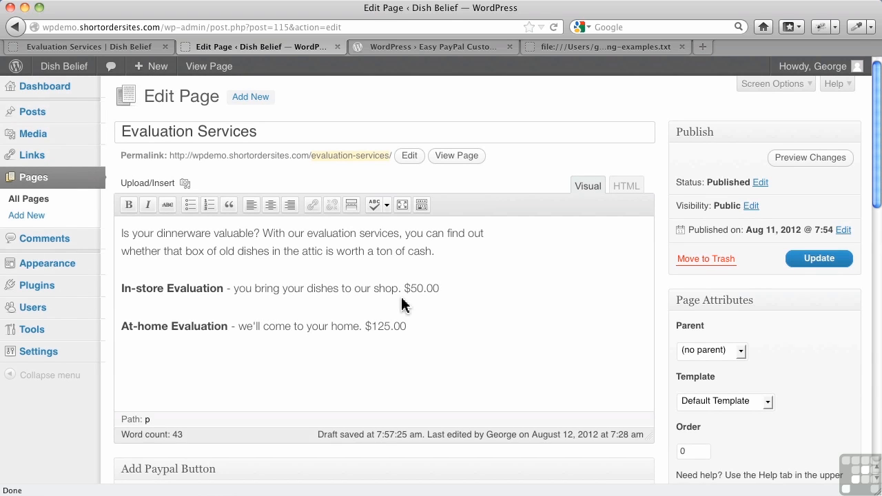
key("shift+Return")
key("super+v")
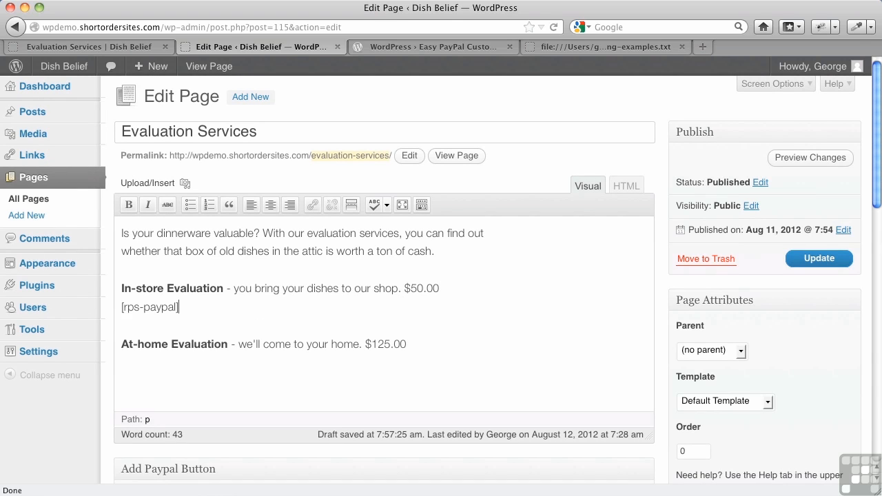
left_click(820, 259)
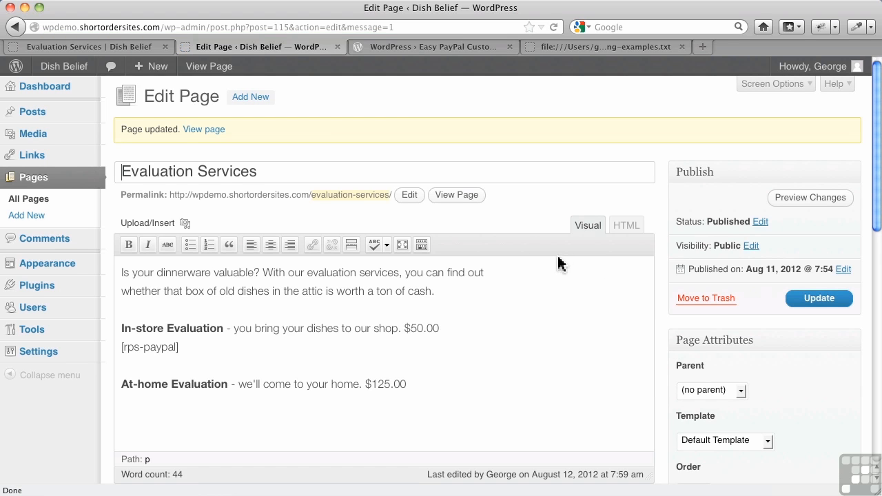
Step: Reload the live Evaluation Services page and test the In-store Evaluation Buy Now button through to PayPal's checkout, returning to the page
left_click(127, 50)
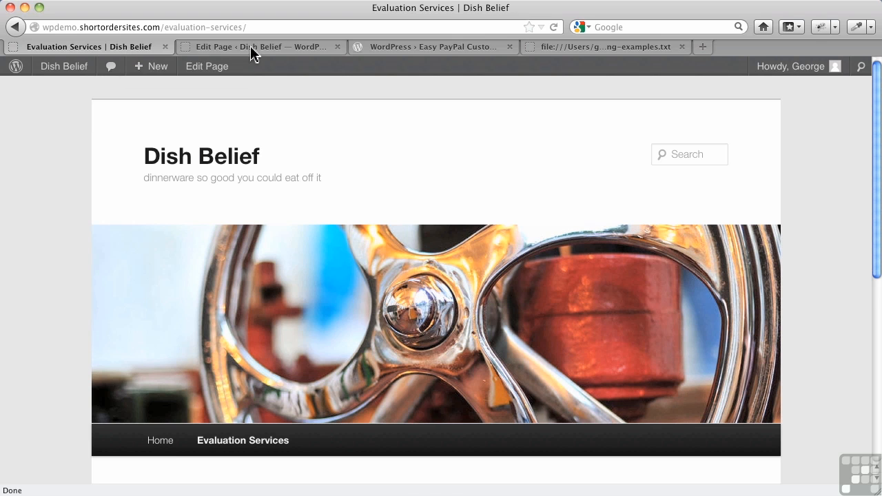
left_click(555, 27)
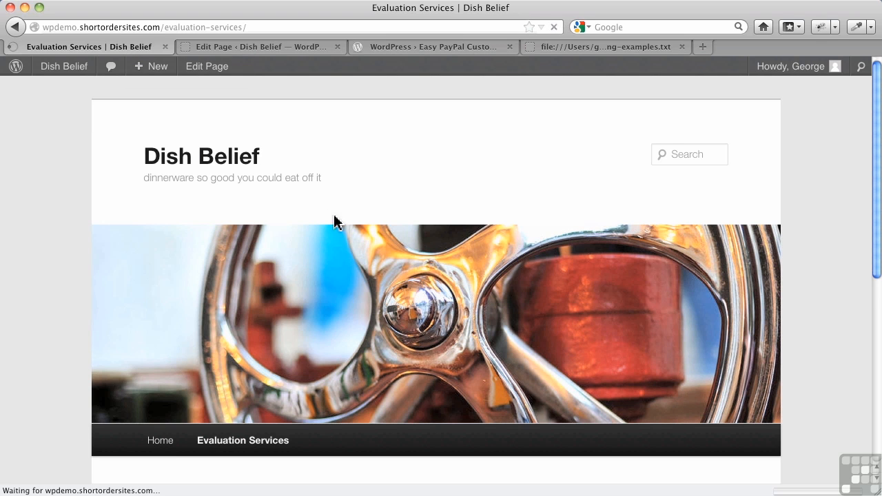
scroll(307, 317, "down", 5)
scroll(307, 321, "down", 5)
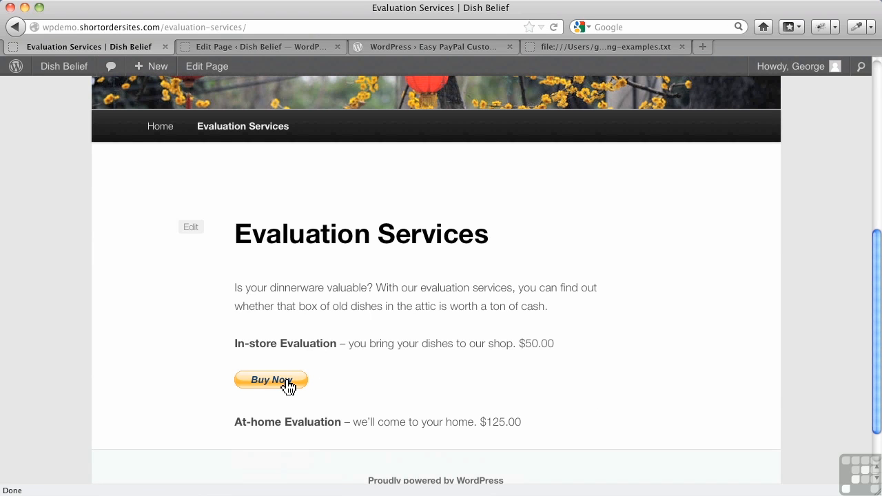
left_click(288, 385)
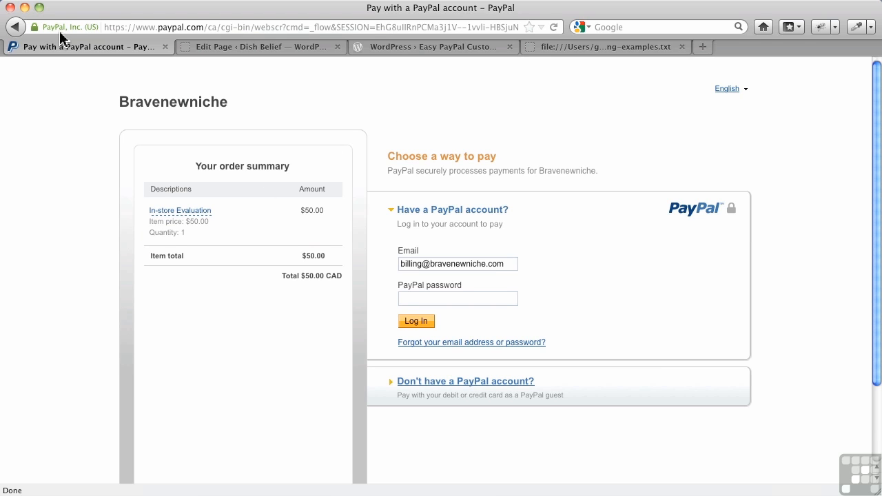
left_click(15, 31)
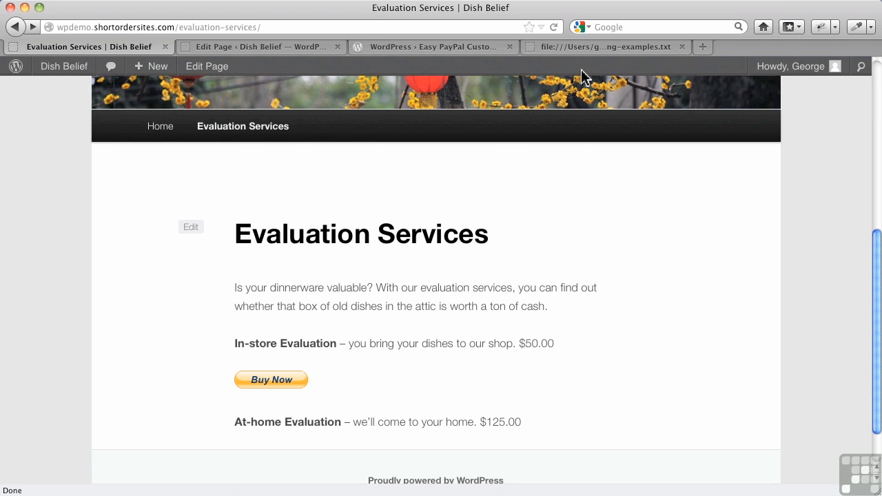
Step: Compare the plain and the character-encoded e-mail values of the hidden business inputs in the examples text file
left_click(589, 47)
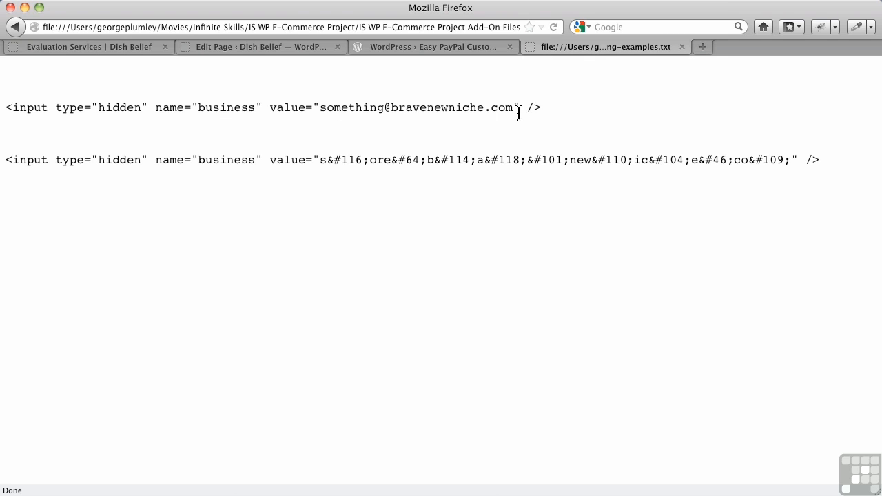
left_click_drag(546, 112, 4, 120)
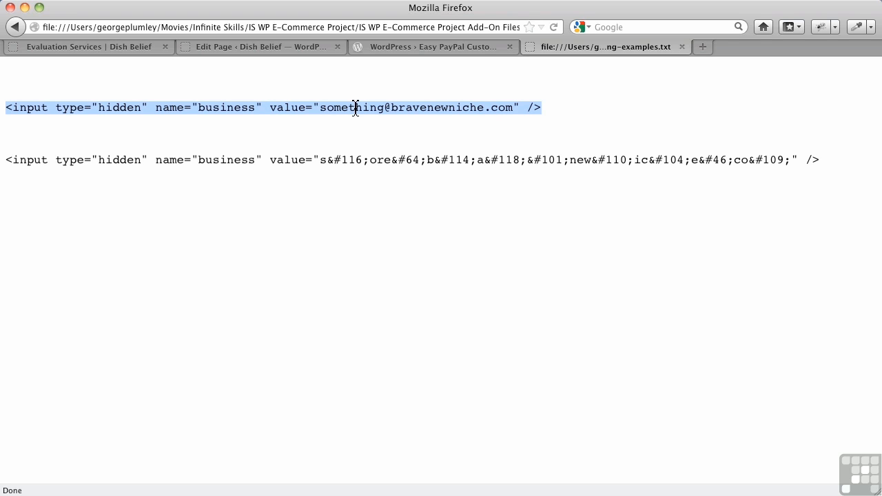
left_click(333, 167)
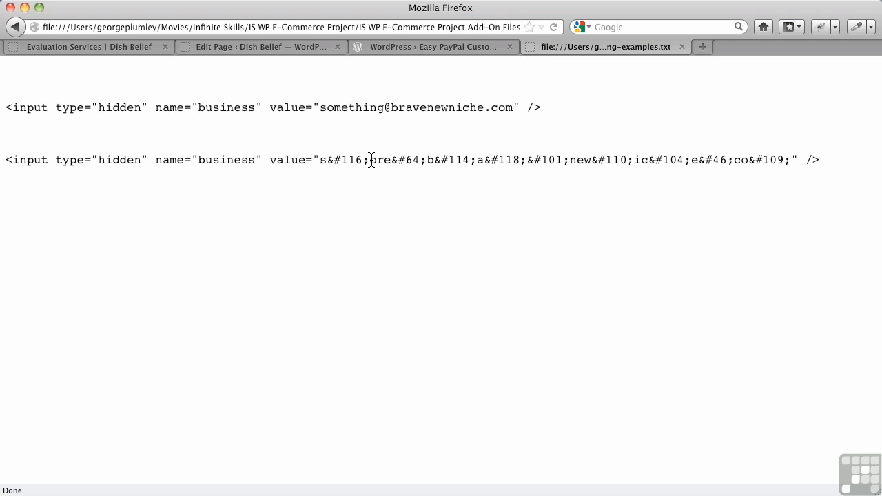
Step: Return to the Easy PayPal Custom Fields page in the WordPress.org plugin directory
left_click(419, 49)
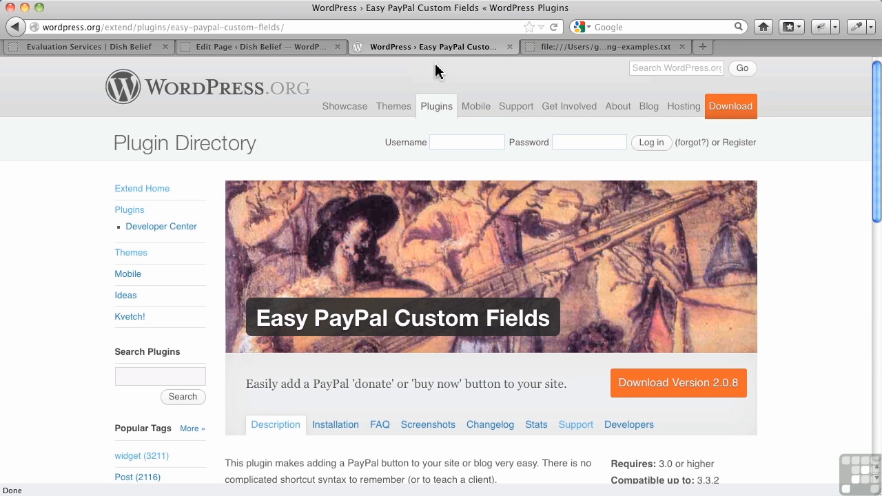